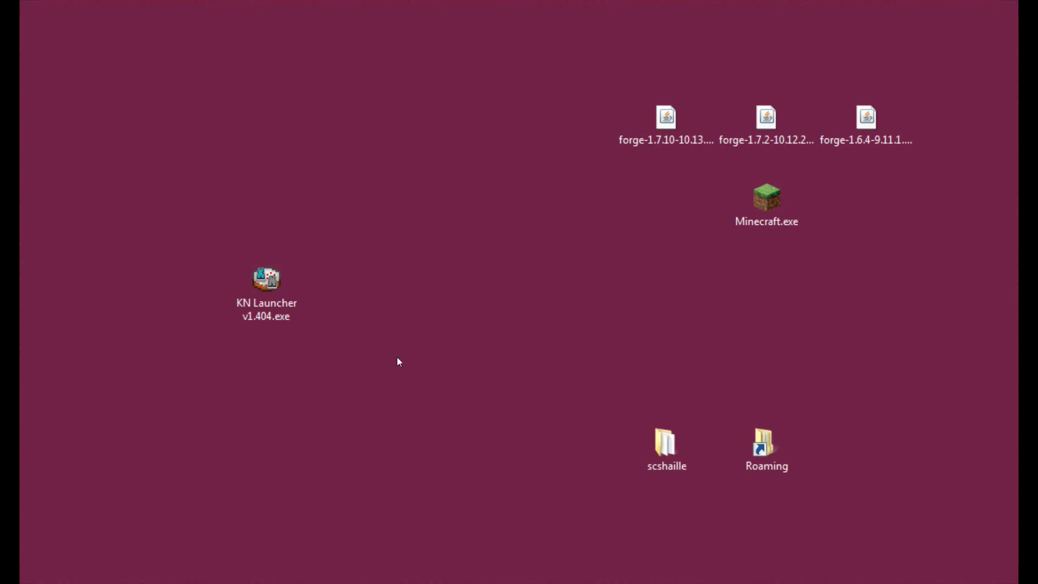
left_click_drag(342, 361, 213, 255)
left_click(447, 327)
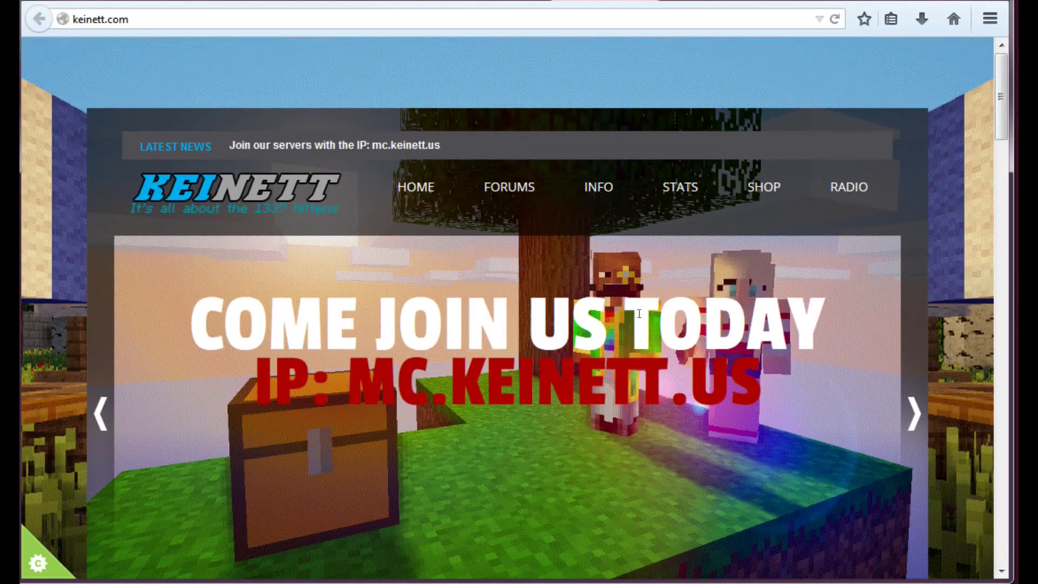
scroll(641, 316, "down", 5)
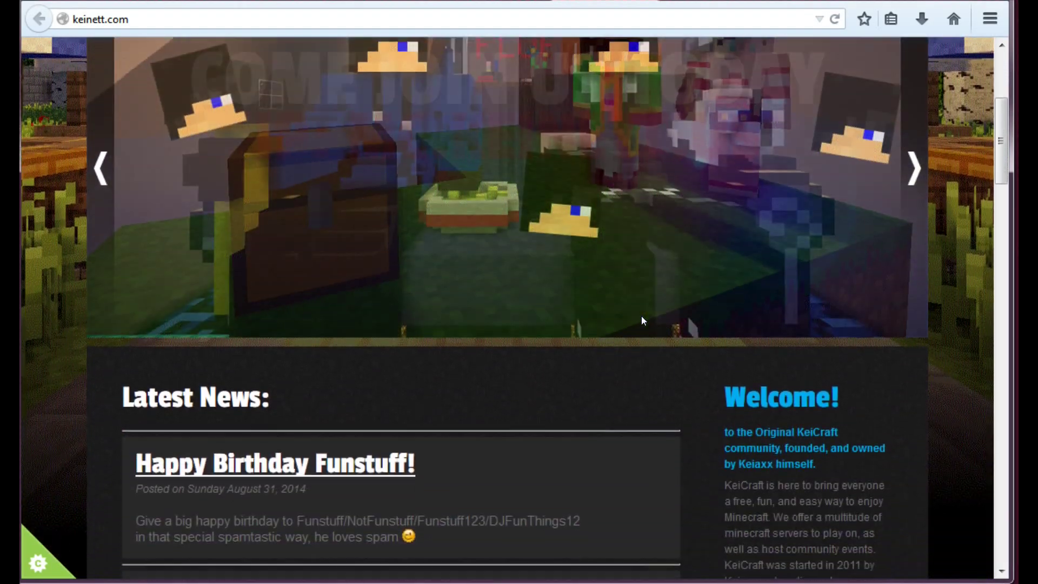
scroll(642, 321, "up", 4)
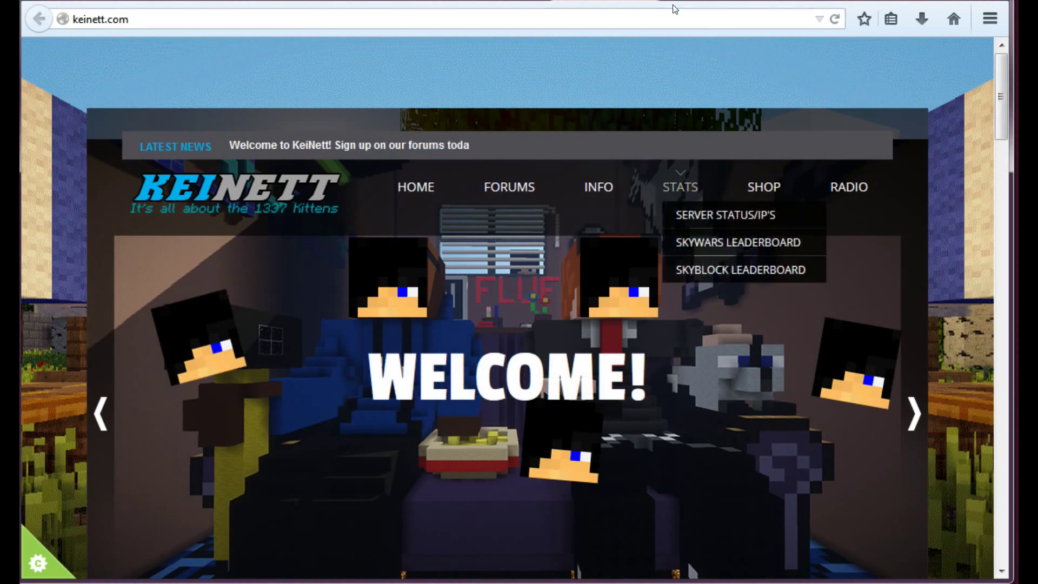
left_click(674, 4)
scroll(706, 281, "down", 2)
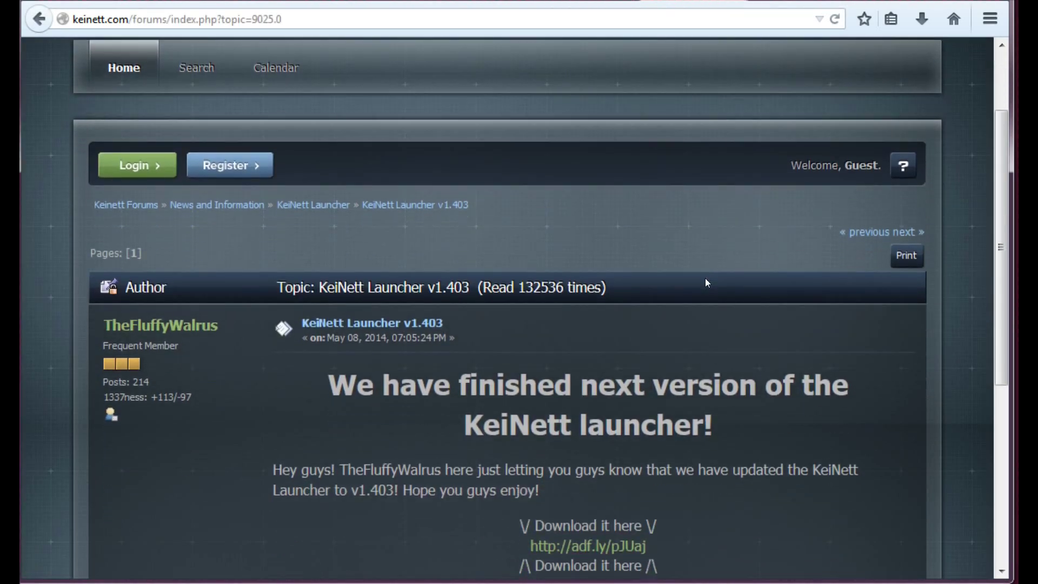
left_click(581, 2)
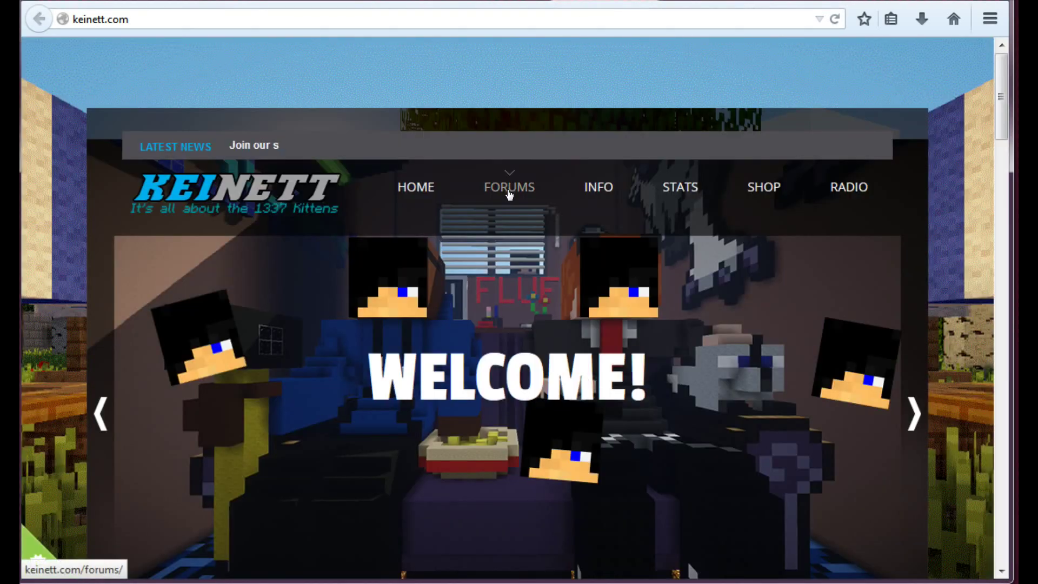
left_click(660, 4)
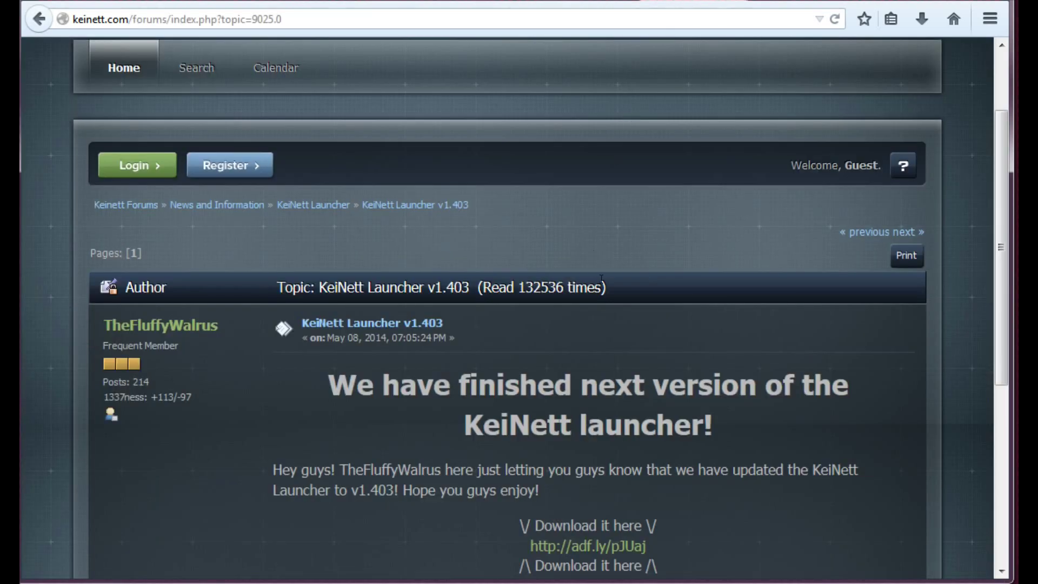
scroll(605, 287, "down", 2)
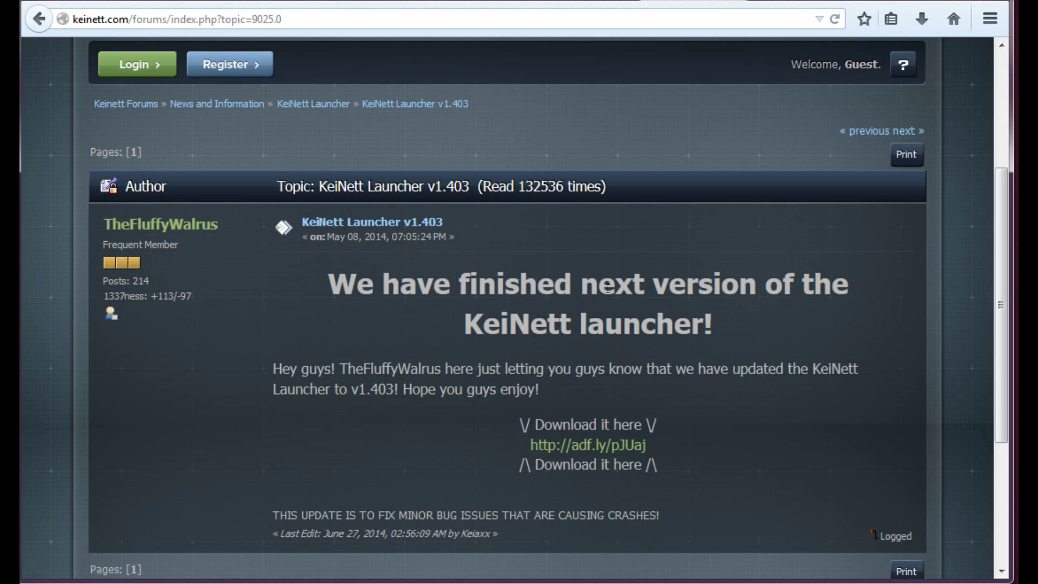
scroll(617, 303, "down", 2)
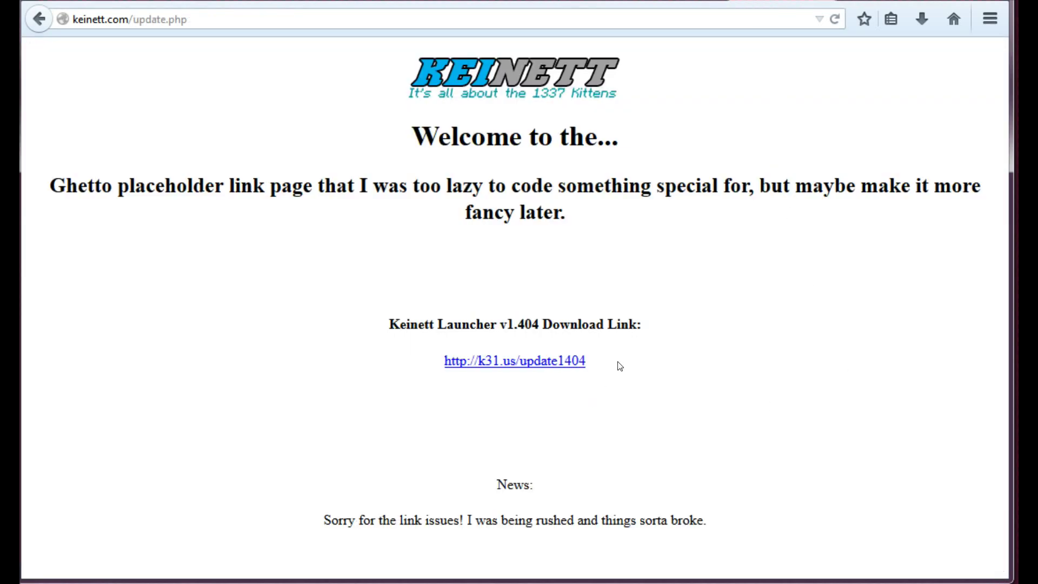
left_click_drag(591, 367, 385, 365)
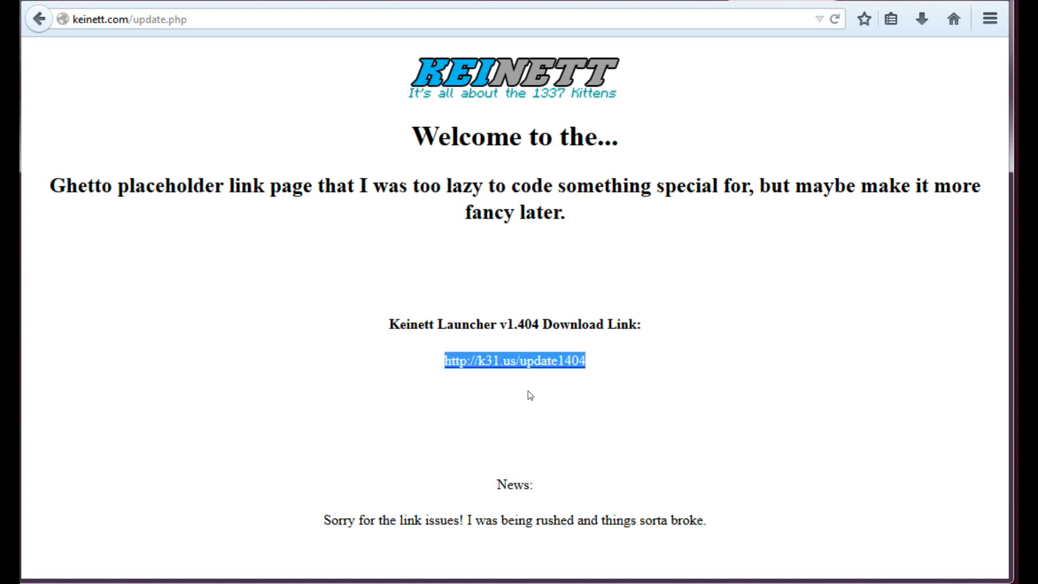
left_click(559, 386)
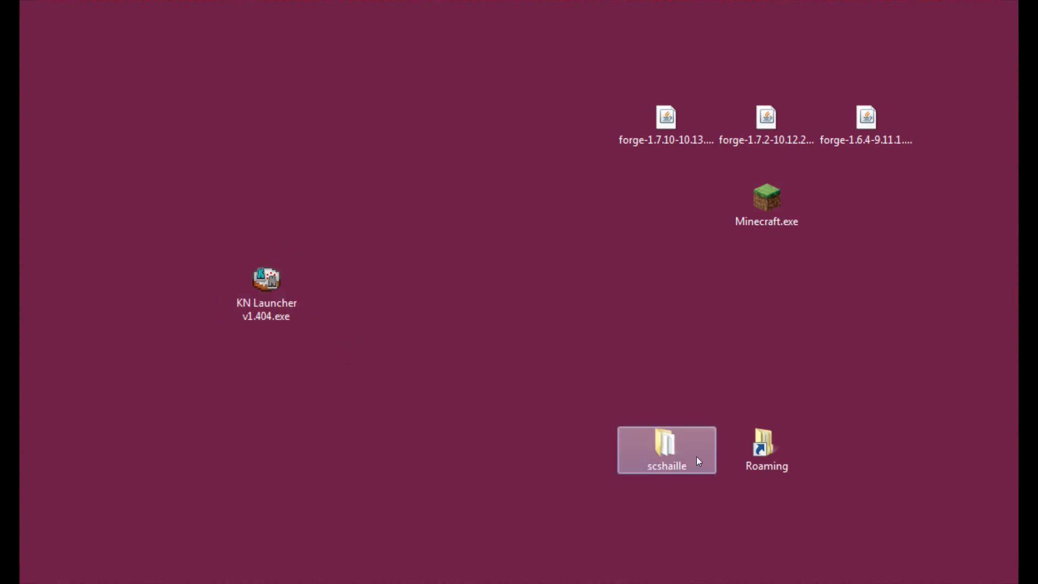
- Open the Roaming folder, resize and reposition its window, inspect its contents, then close it
double_click(773, 448)
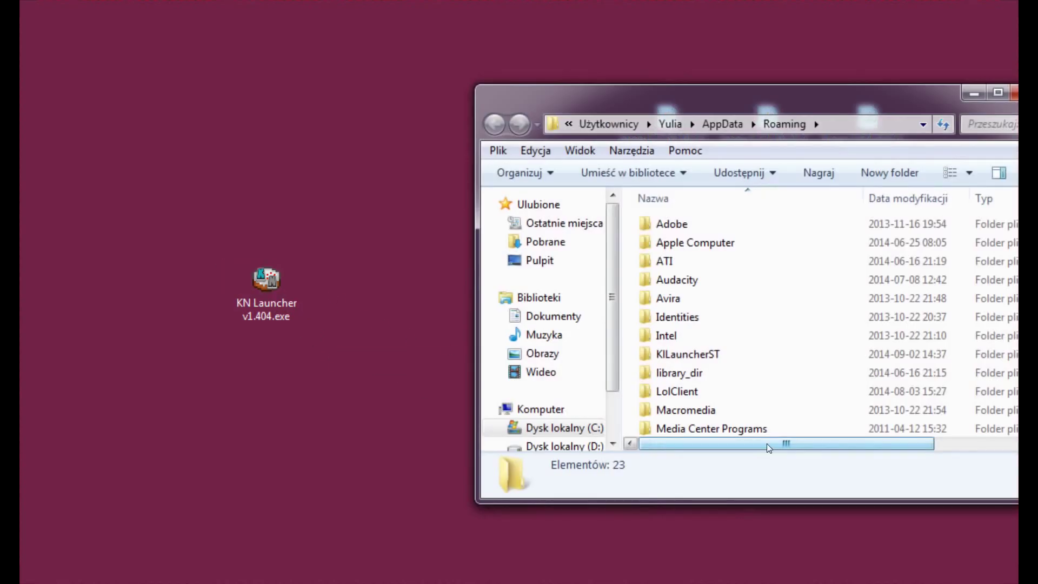
left_click_drag(704, 98, 496, 125)
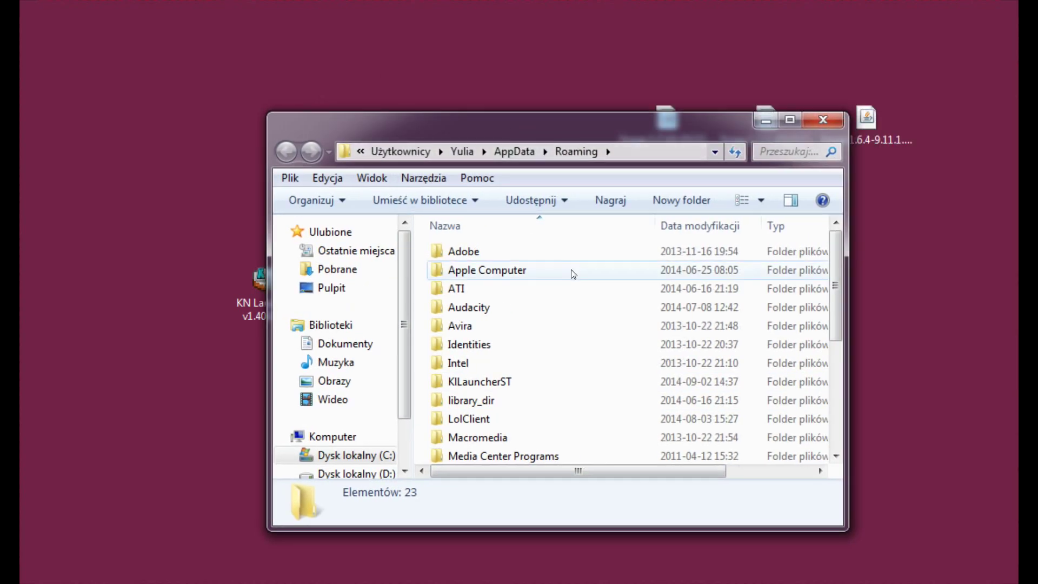
scroll(604, 346, "down", 4)
scroll(604, 350, "up", 4)
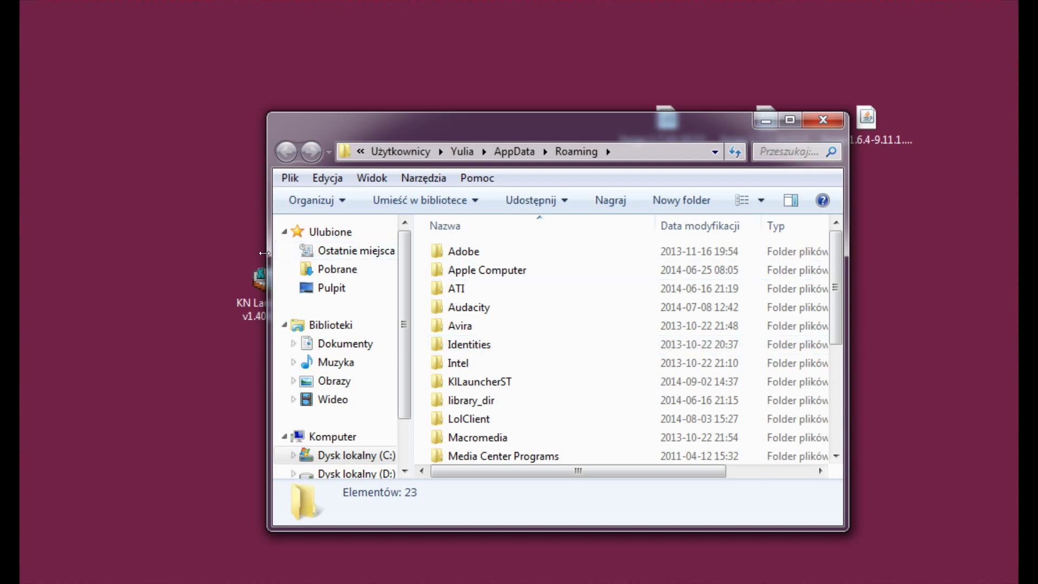
left_click_drag(268, 254, 341, 256)
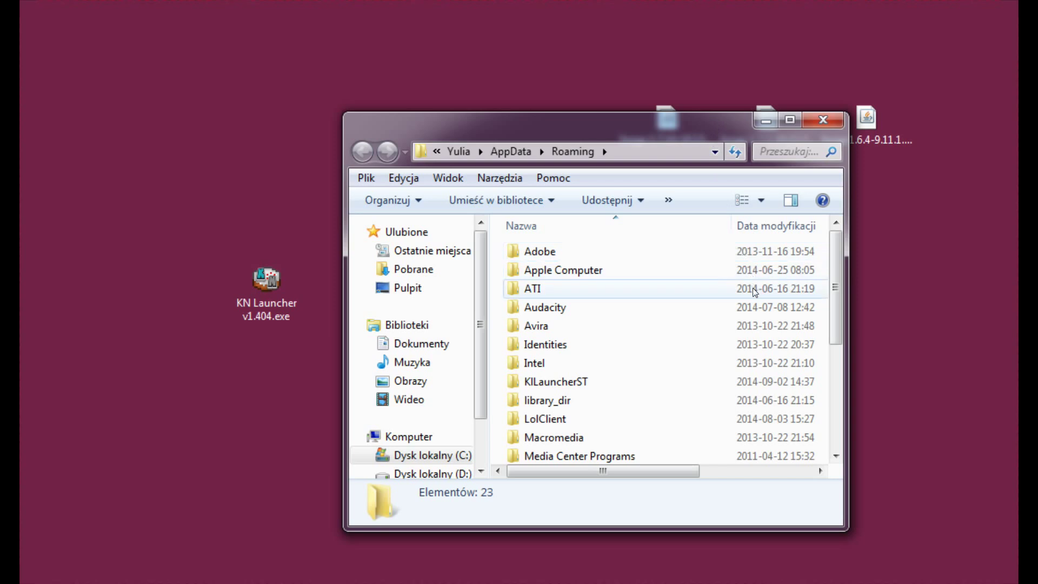
scroll(755, 292, "down", 3)
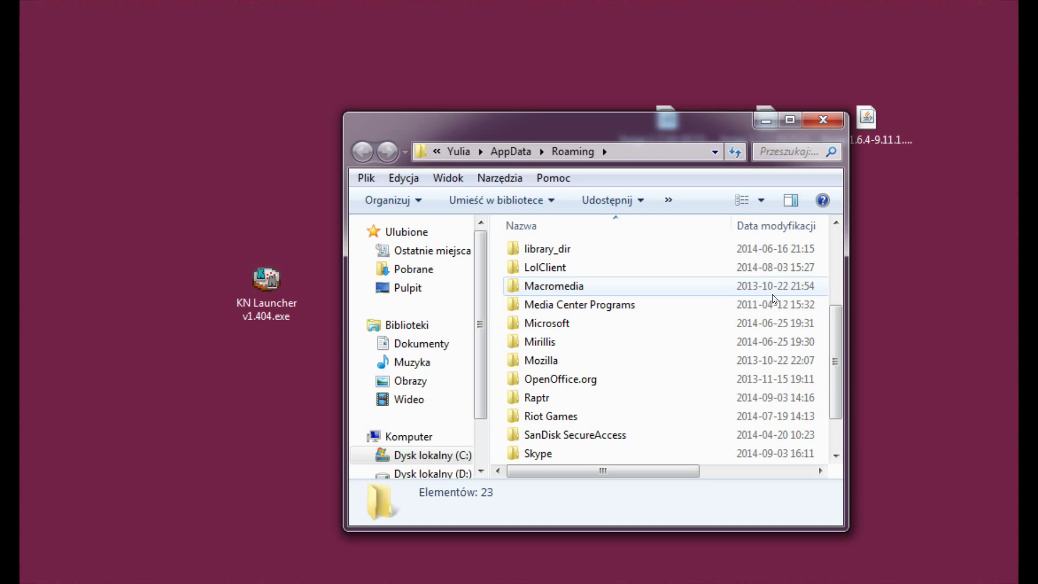
scroll(774, 298, "up", 3)
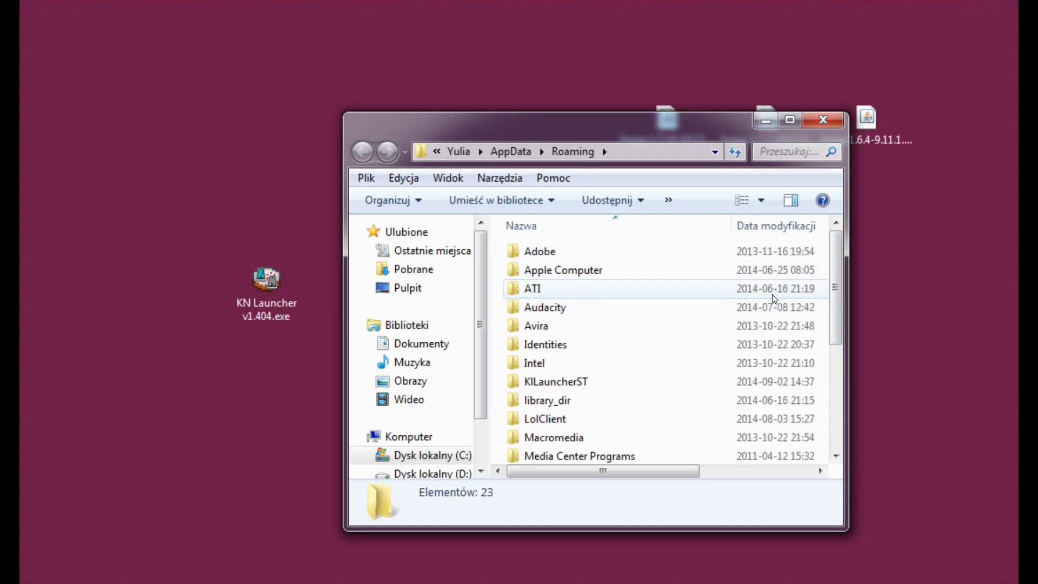
left_click(821, 121)
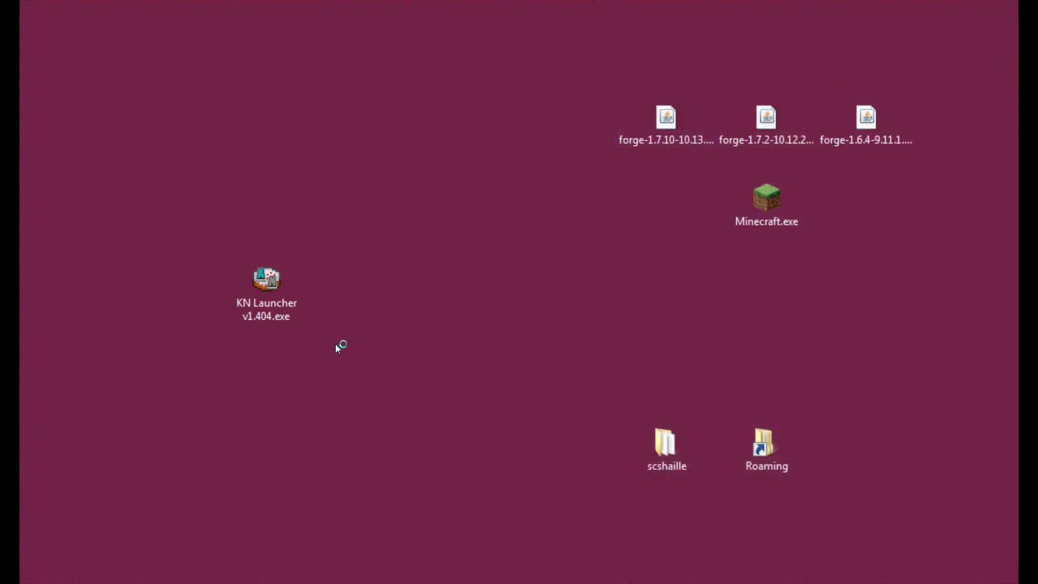
- Launch KN Launcher v1.404.exe, allow it past the security warning, and log in with a username
double_click(280, 285)
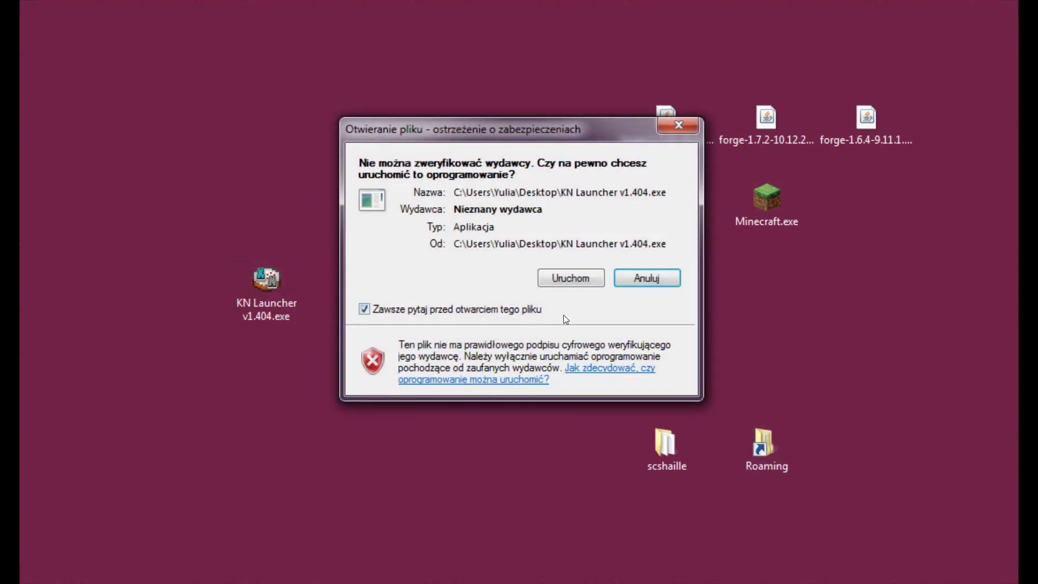
left_click(589, 280)
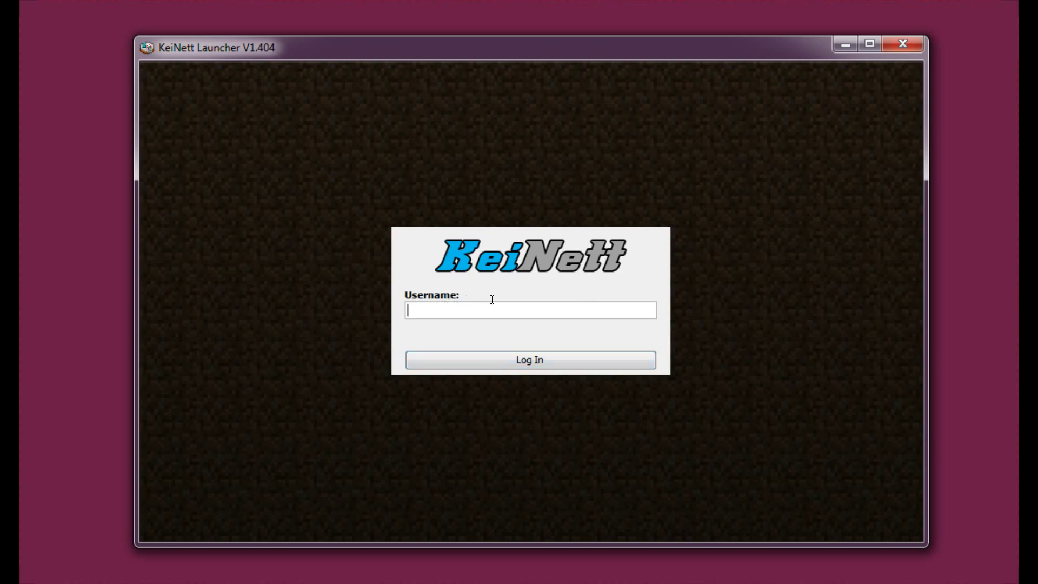
type("shaille")
left_click(531, 356)
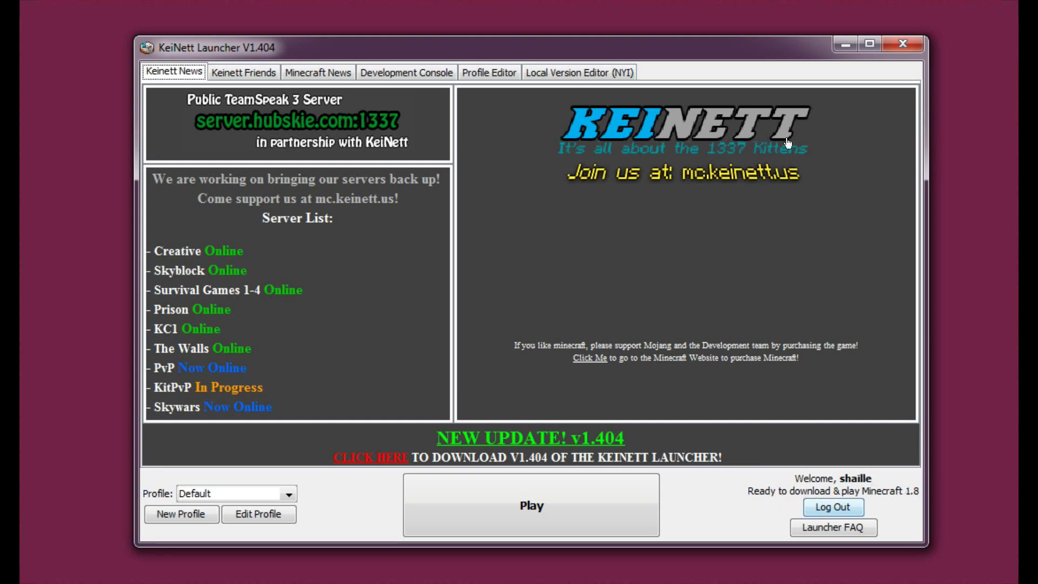
left_click_drag(790, 53, 529, 44)
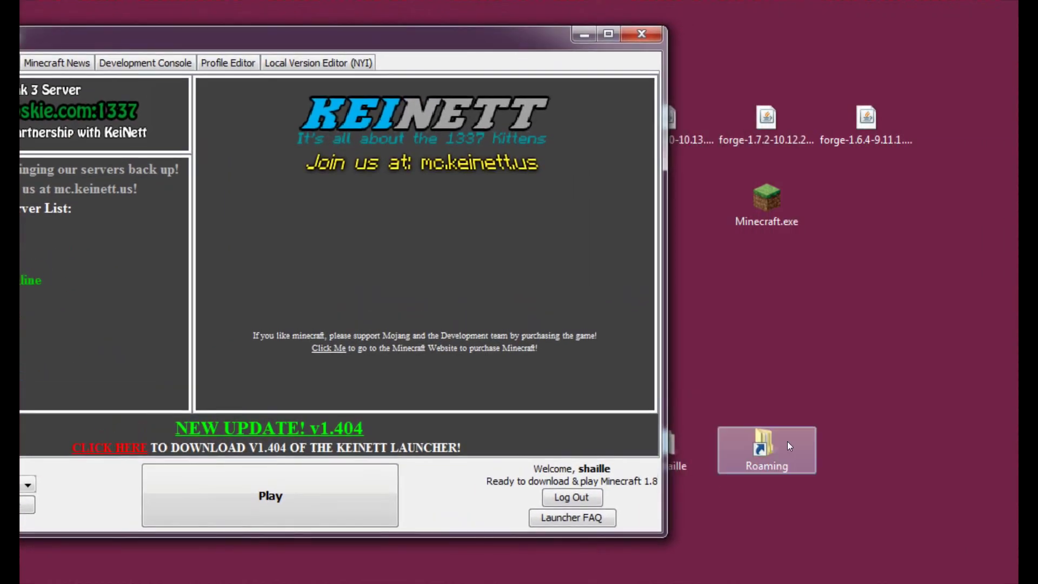
double_click(783, 460)
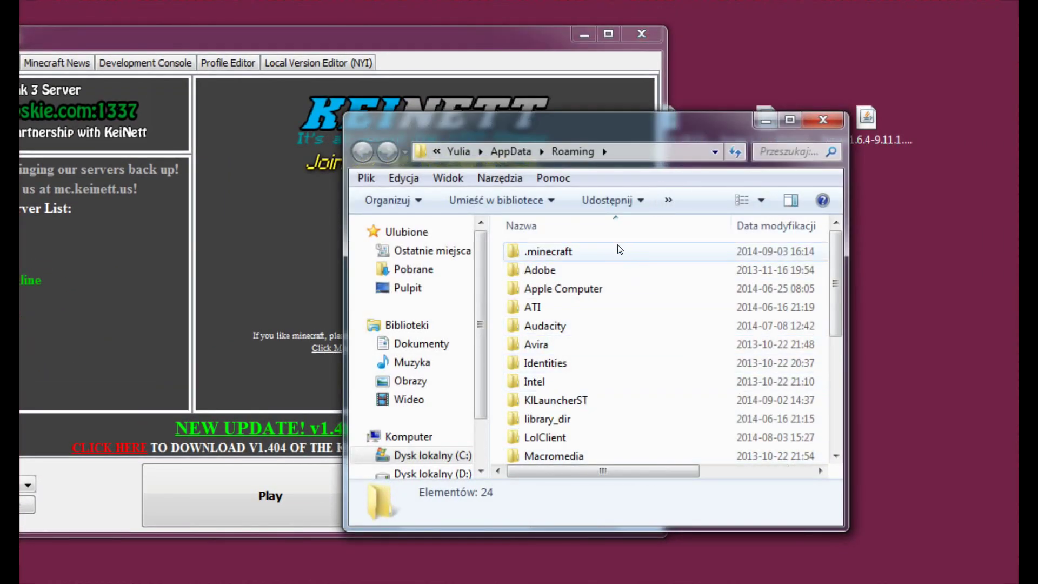
double_click(618, 252)
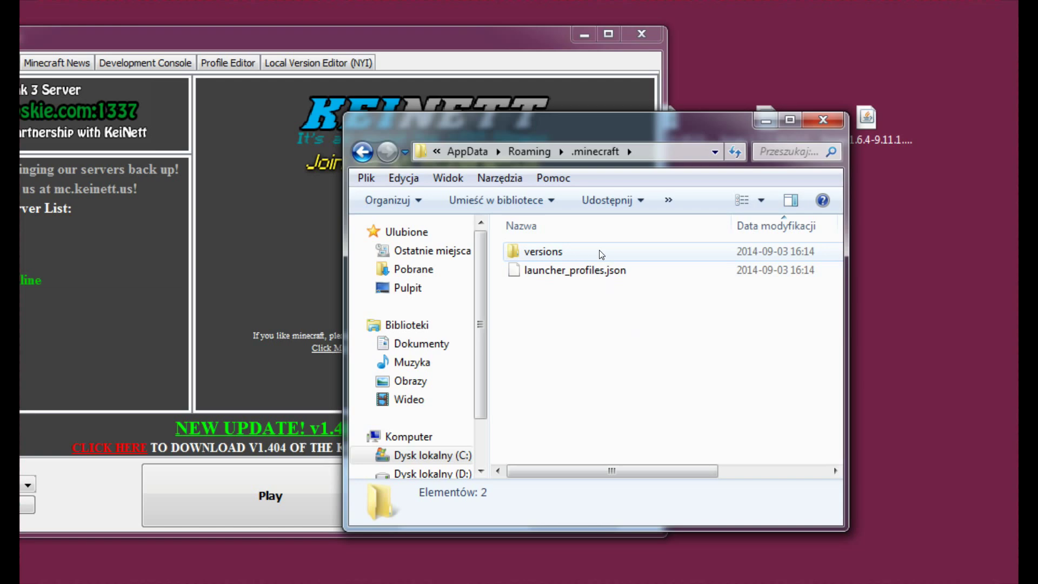
left_click(362, 152)
left_click(823, 120)
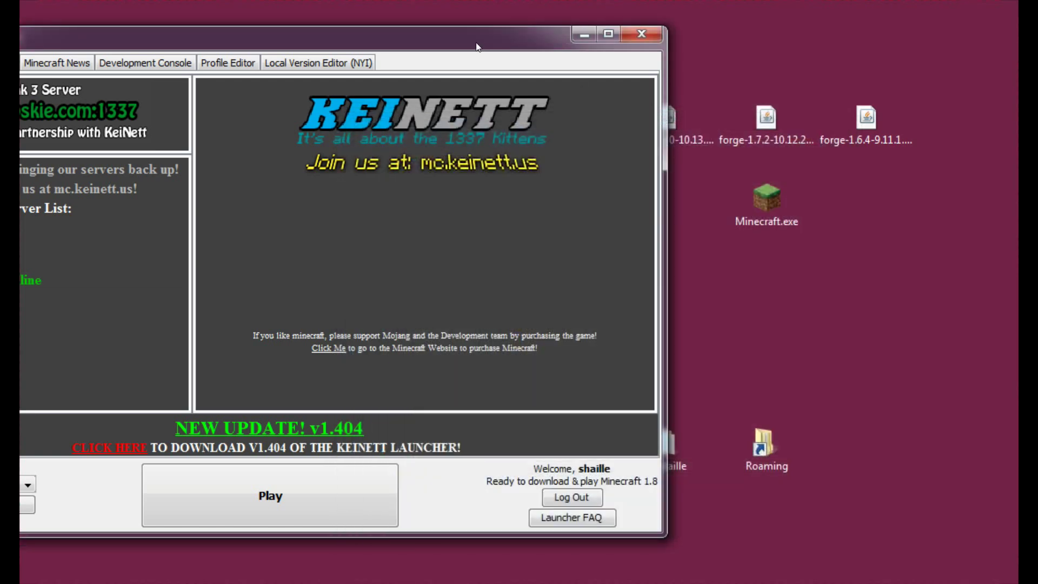
left_click_drag(479, 50, 774, 63)
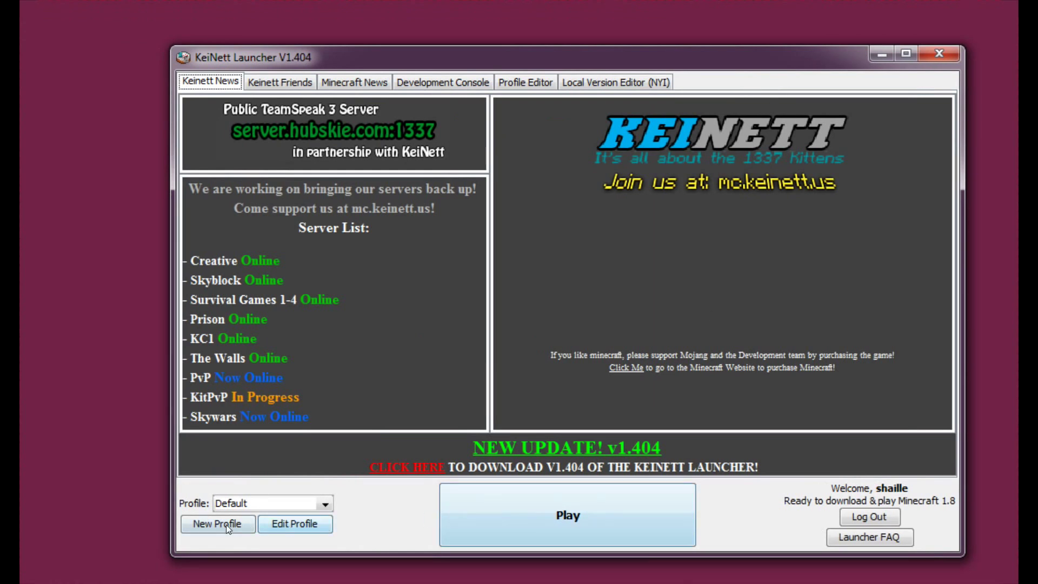
left_click(319, 525)
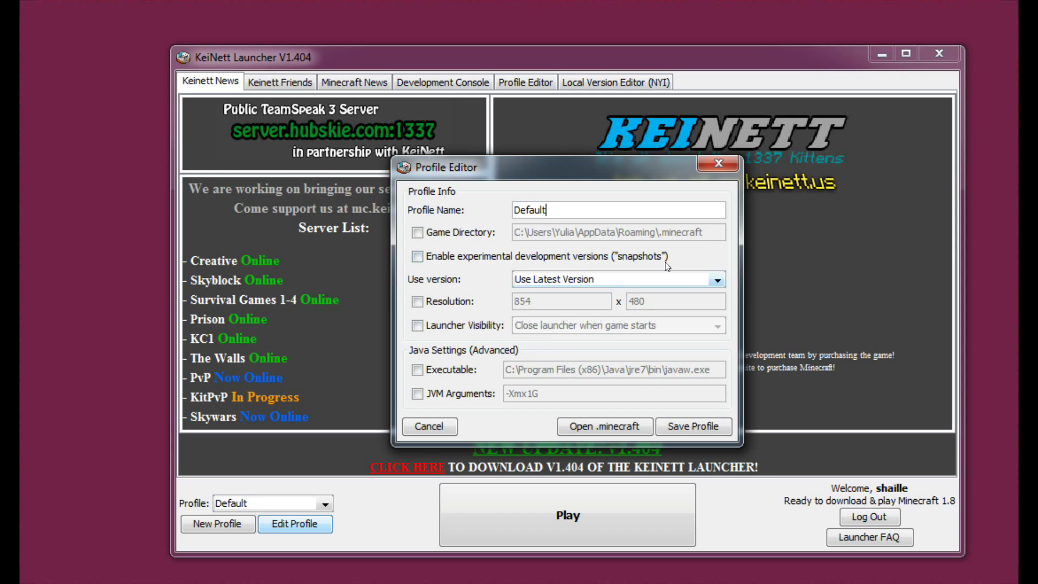
left_click(719, 163)
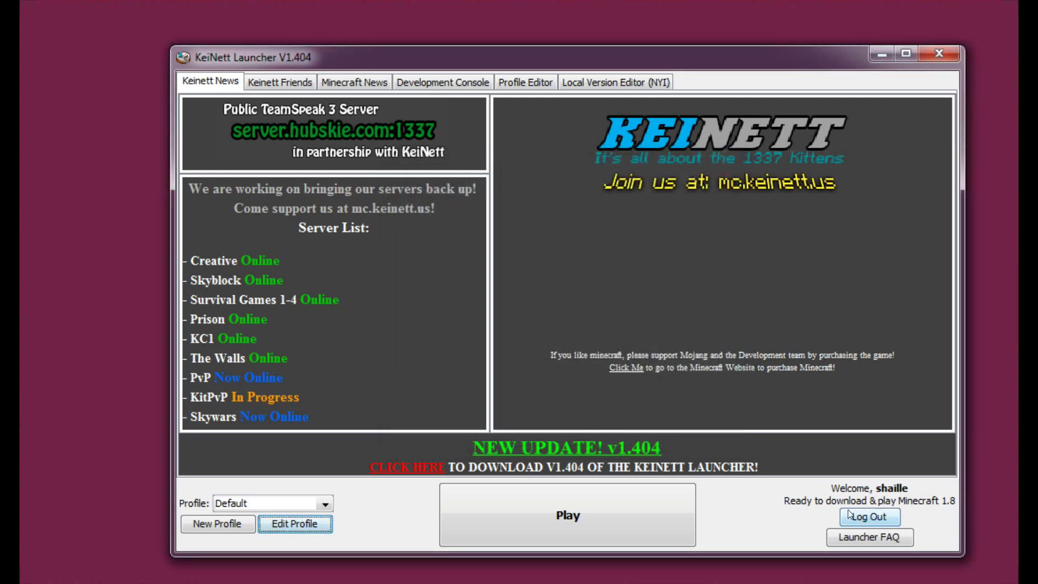
- Play Minecraft 1.8 with the Default profile, letting it download and open
left_click(654, 515)
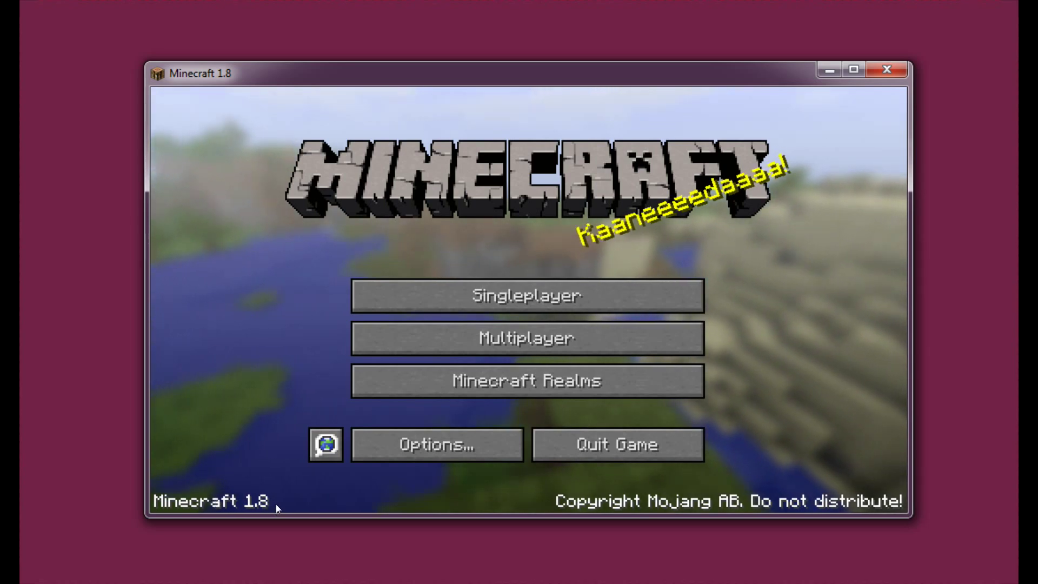
- View the empty Singleplayer world list, go back, and quit Minecraft 1.8
left_click(581, 309)
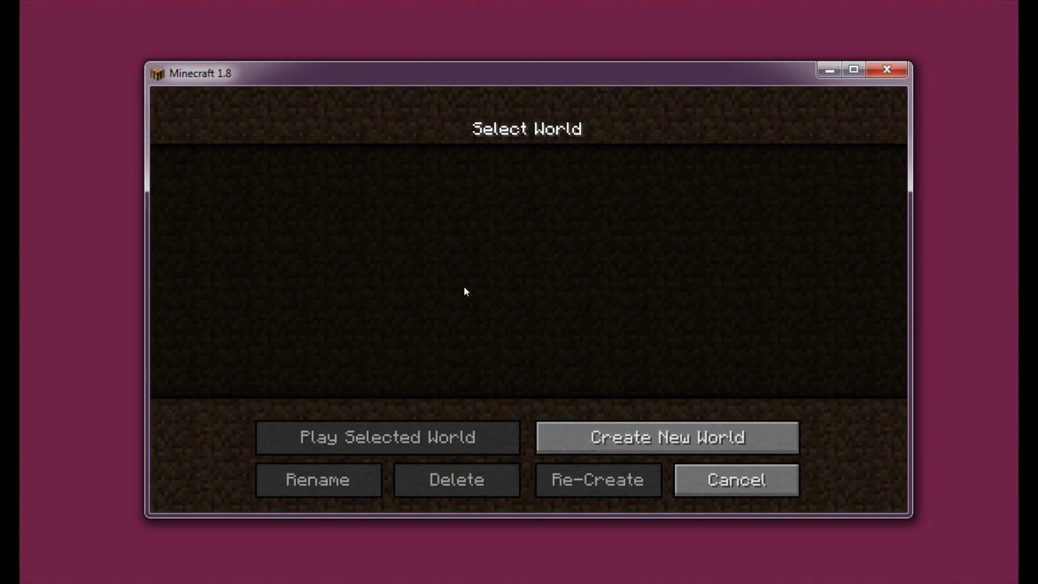
left_click(731, 489)
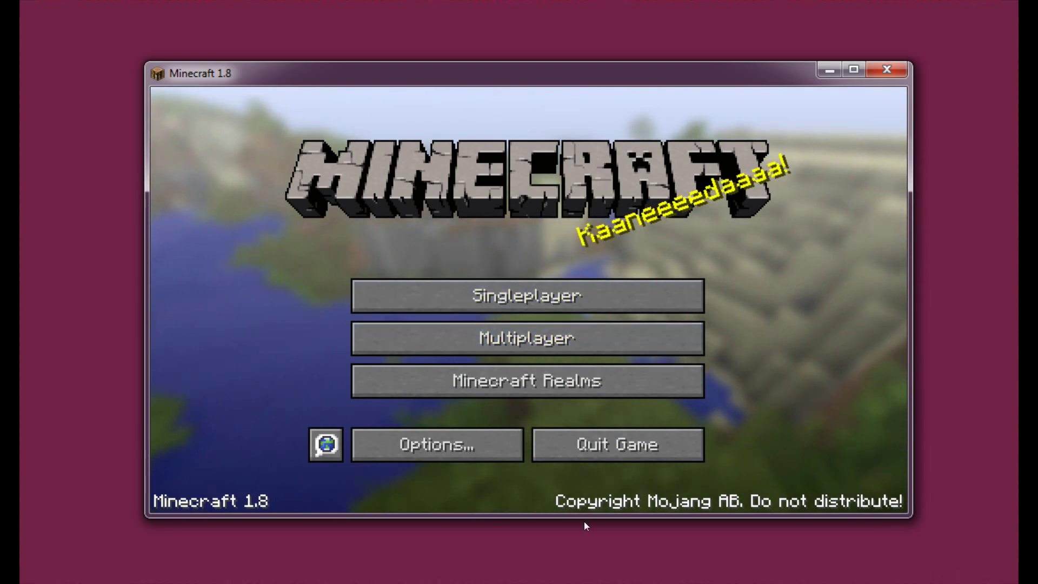
left_click(620, 446)
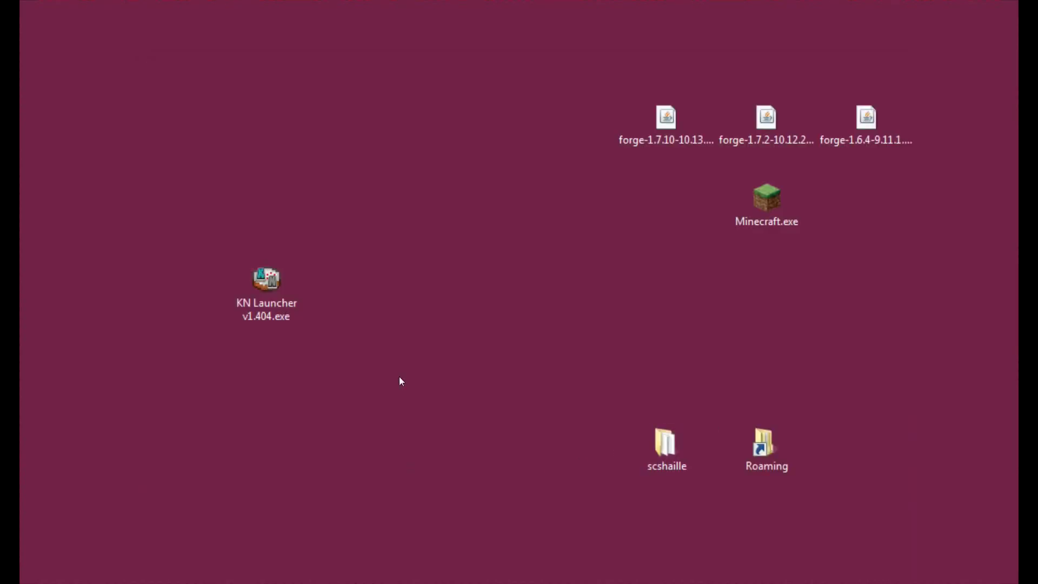
- Relaunch KN Launcher v1.404.exe, allow it to run, and continue with the logged-in account
double_click(285, 289)
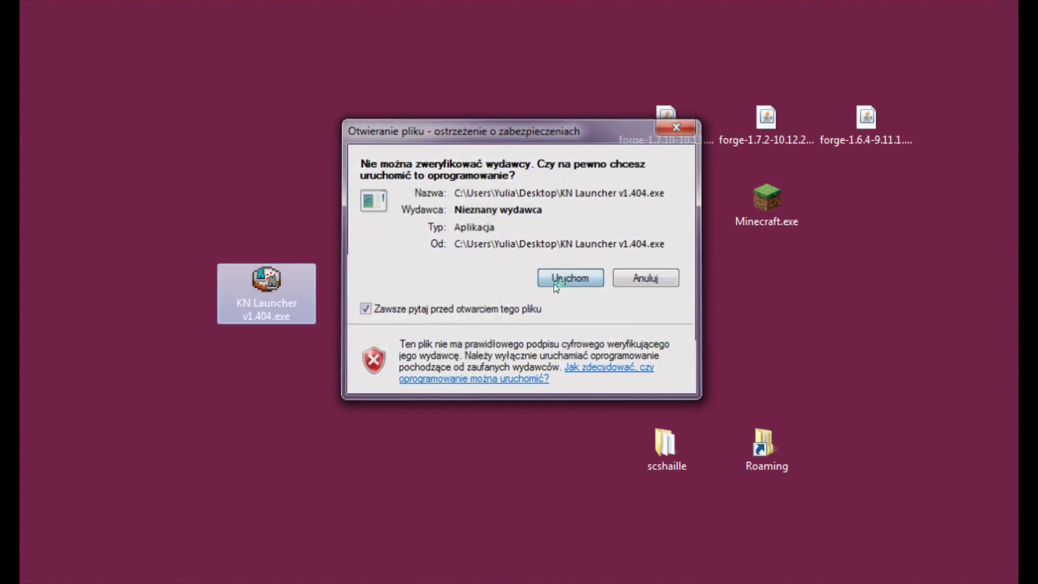
left_click(555, 286)
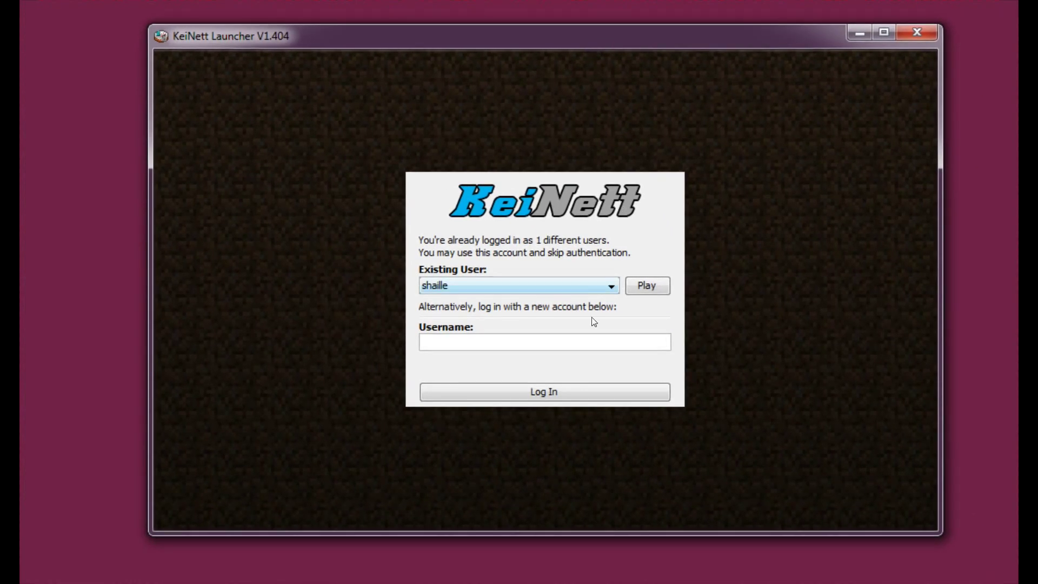
left_click(655, 289)
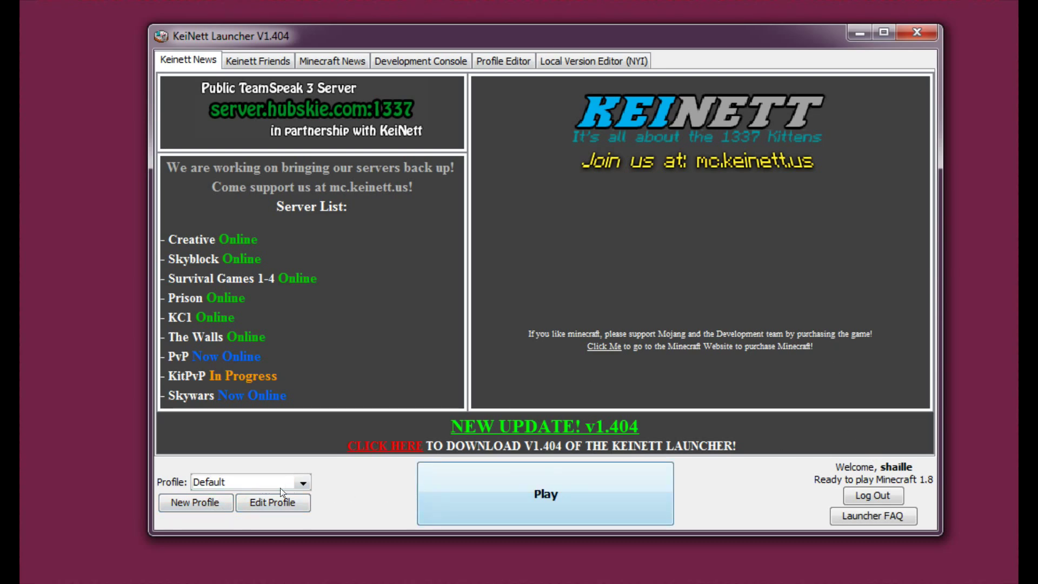
- Create a new launcher profile and rename it to 1.7
left_click(220, 509)
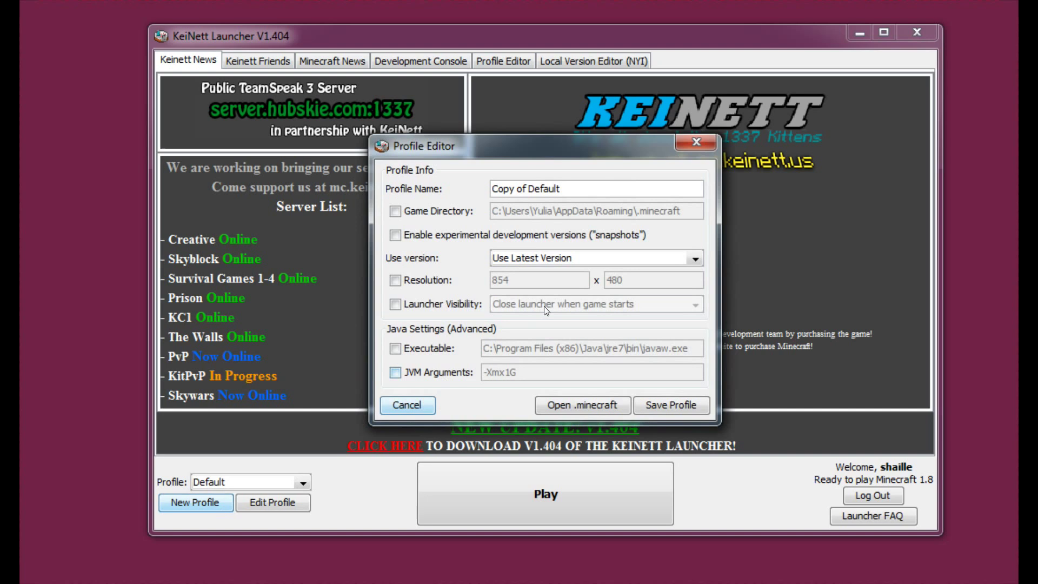
triple_click(552, 187)
key("End")
left_click_drag(563, 188, 474, 176)
type("1.")
- Set the profile's version to release 1.7.10 and save it
left_click(694, 258)
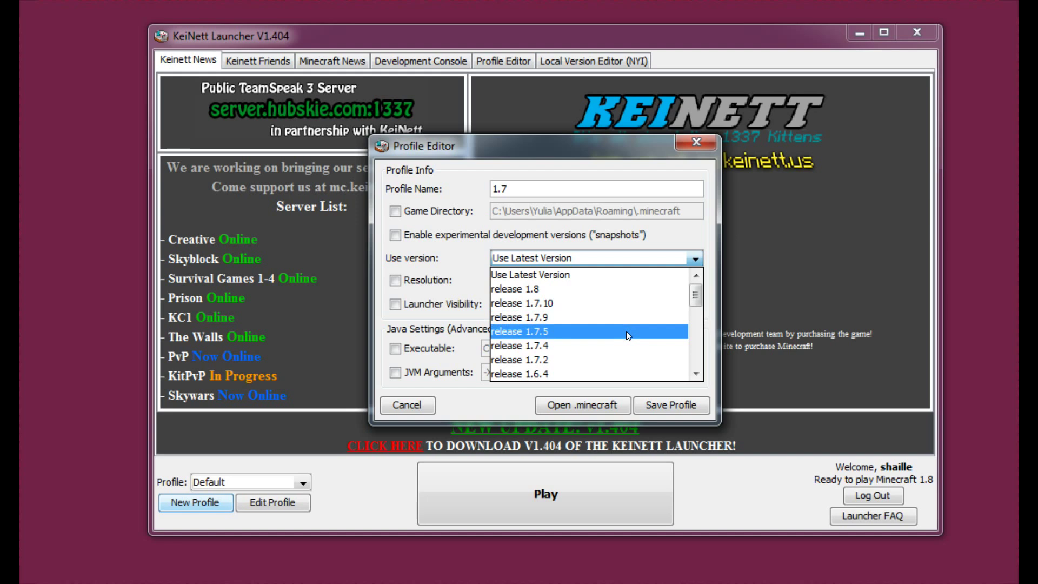
scroll(618, 353, "down", 3)
scroll(616, 353, "down", 3)
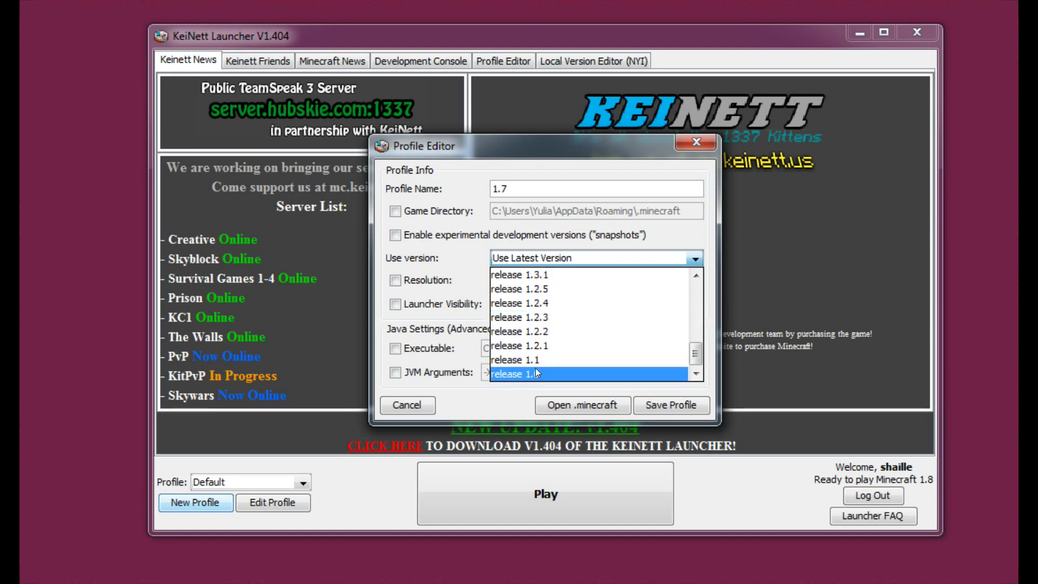
scroll(562, 356, "up", 6)
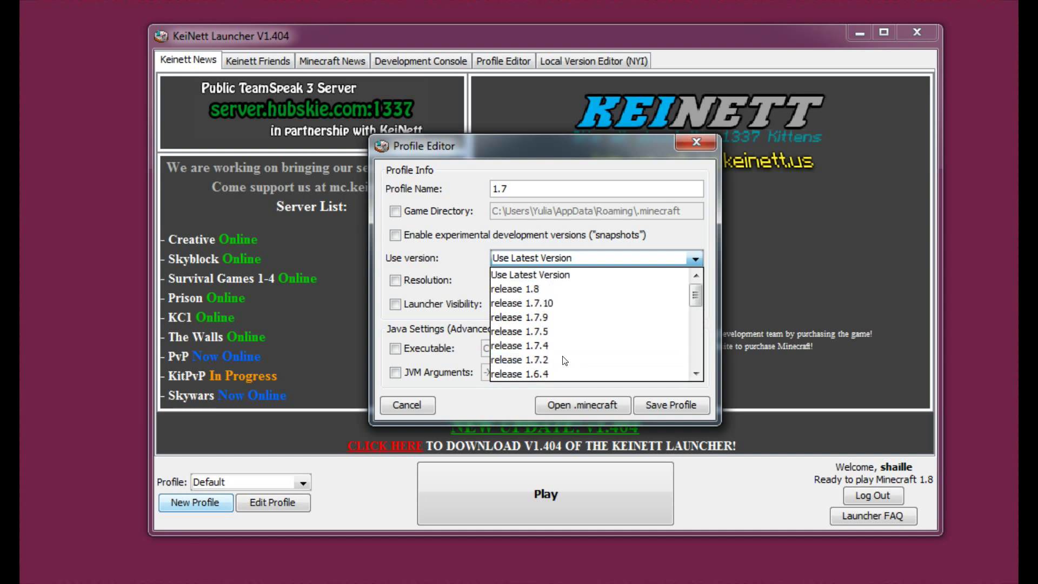
scroll(559, 332, "down", 1)
scroll(560, 334, "up", 1)
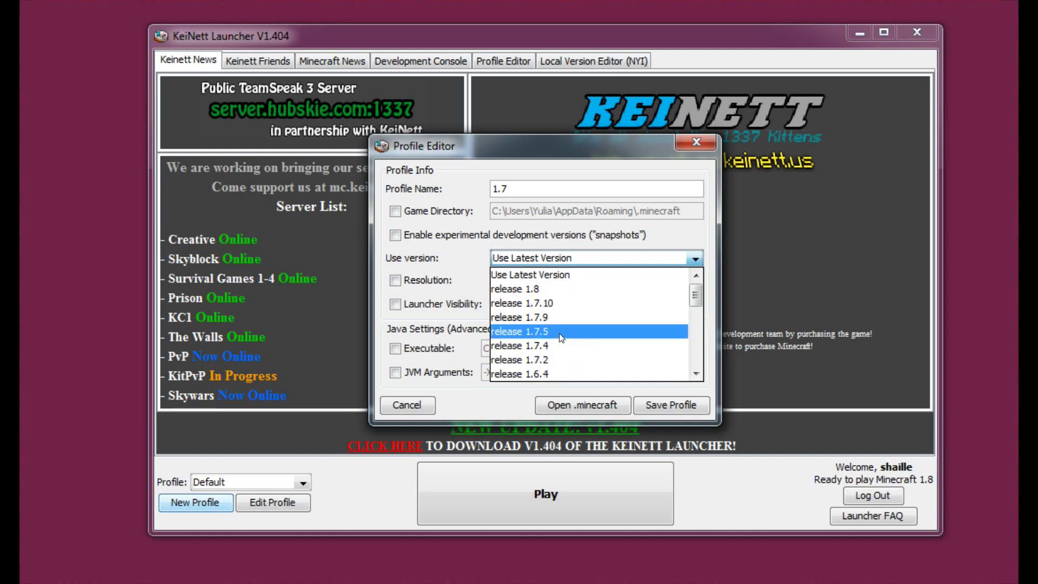
left_click(565, 303)
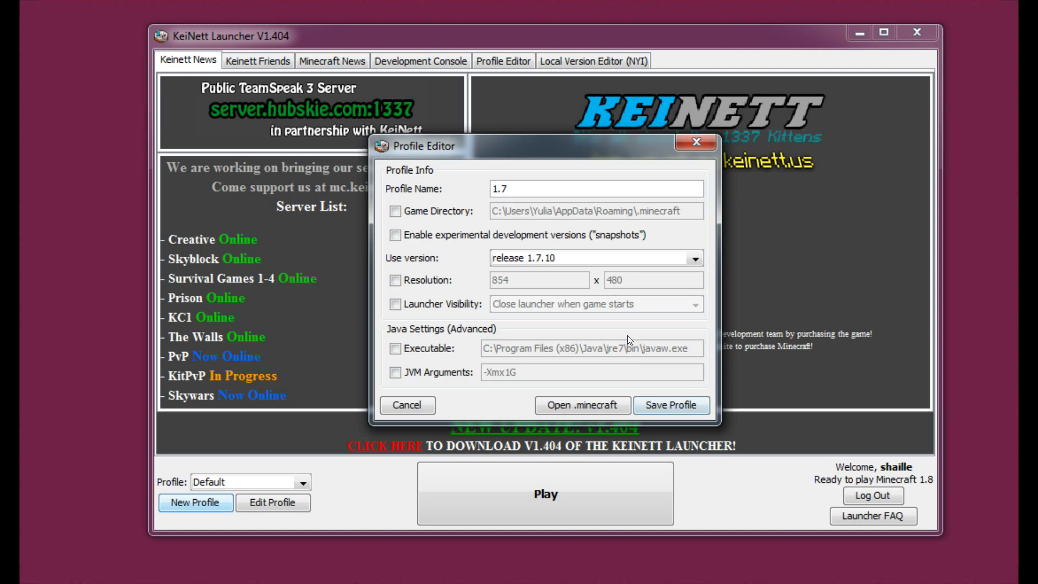
left_click(684, 405)
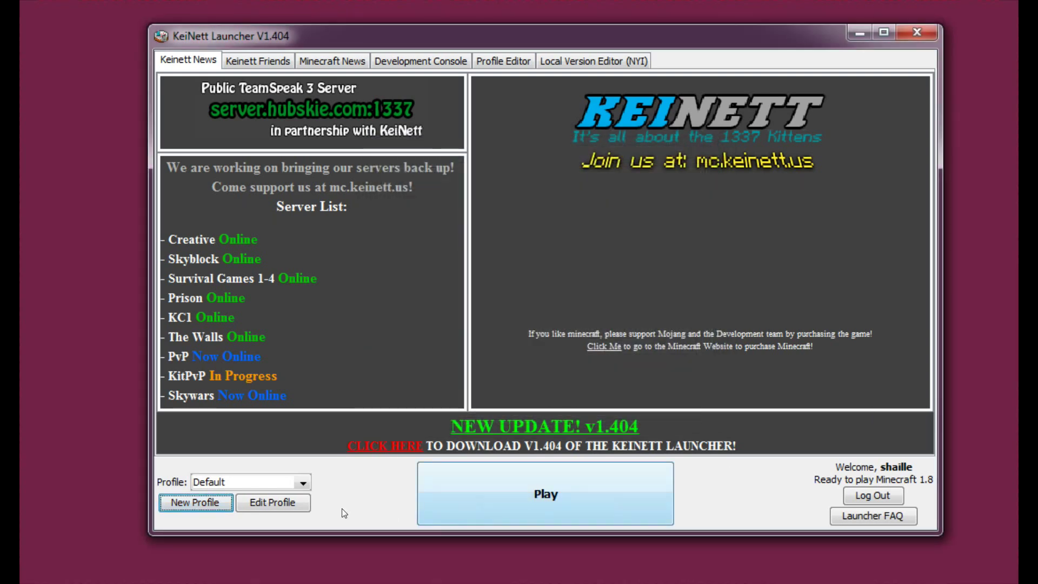
- Select the 1.7 profile, continue with the logged-in account, and launch Minecraft 1.7.10
left_click(303, 481)
left_click(303, 510)
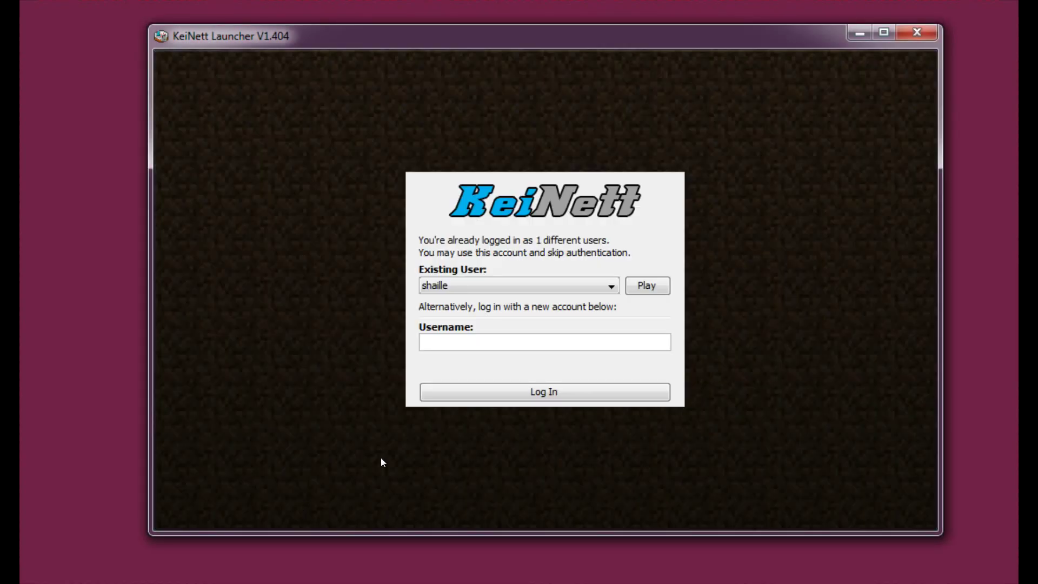
left_click(644, 286)
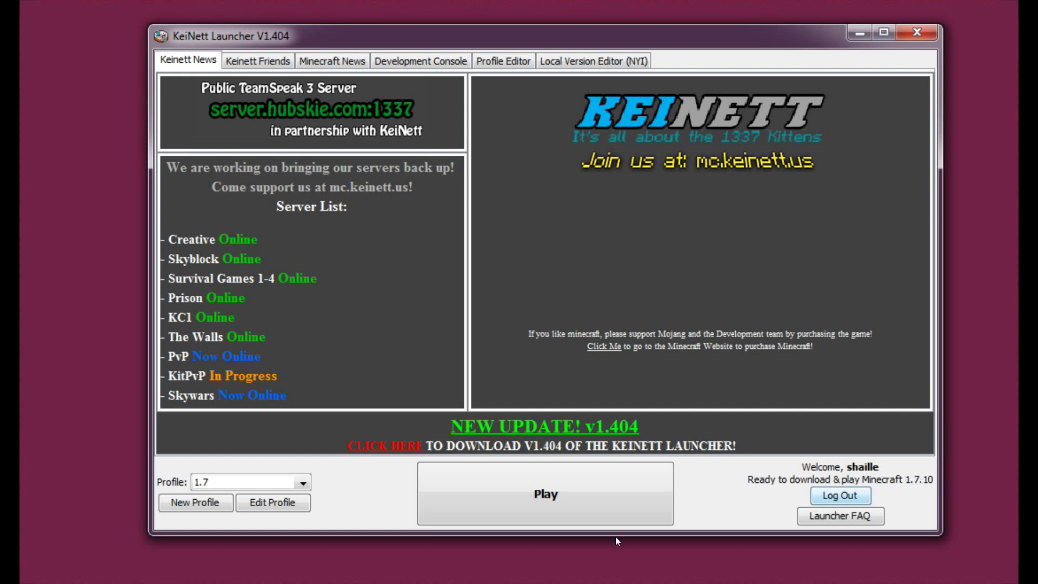
left_click(582, 494)
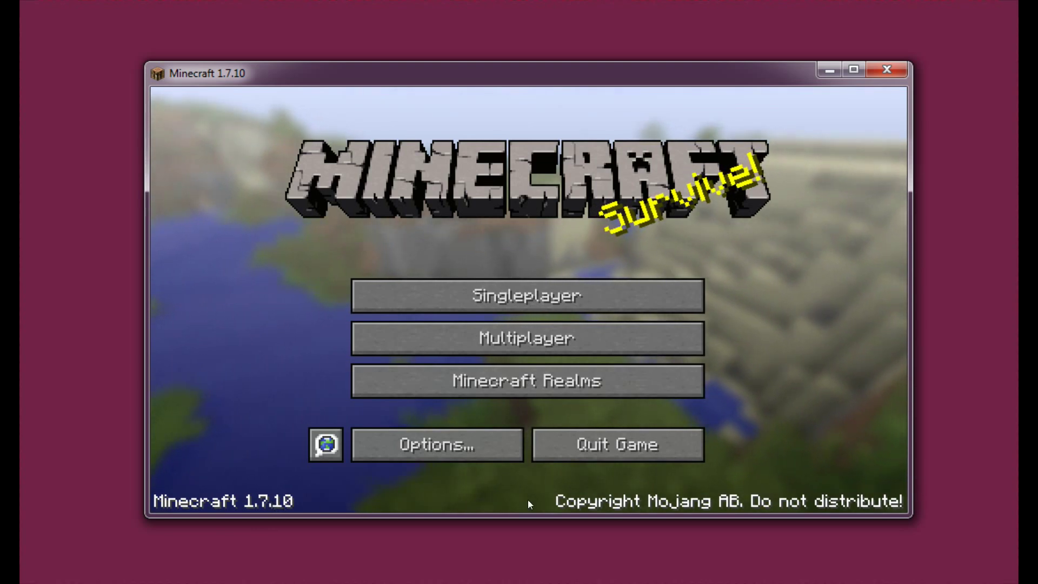
- Quit Minecraft 1.7.10 from its main menu
left_click(636, 456)
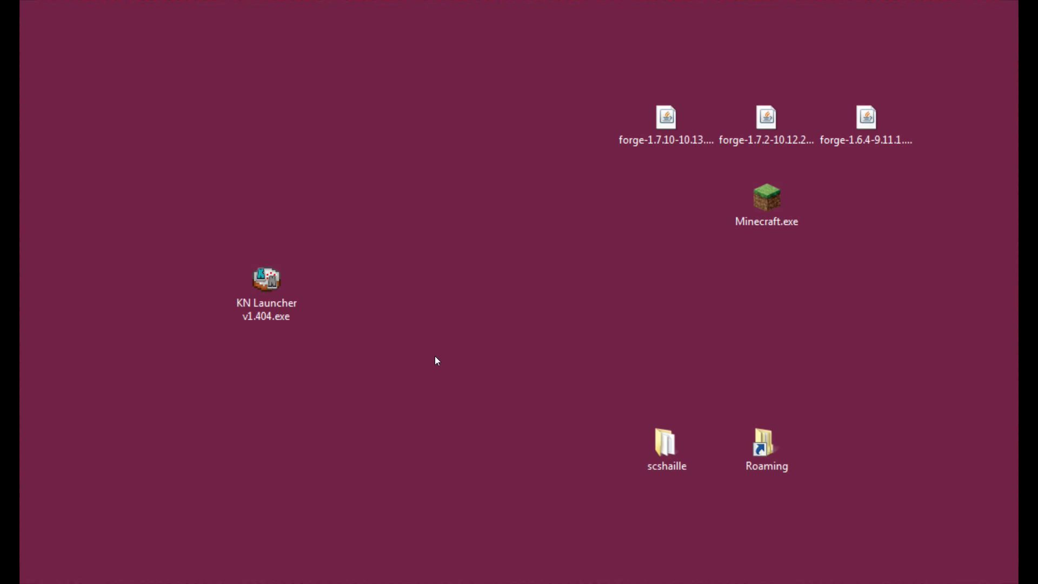
double_click(776, 453)
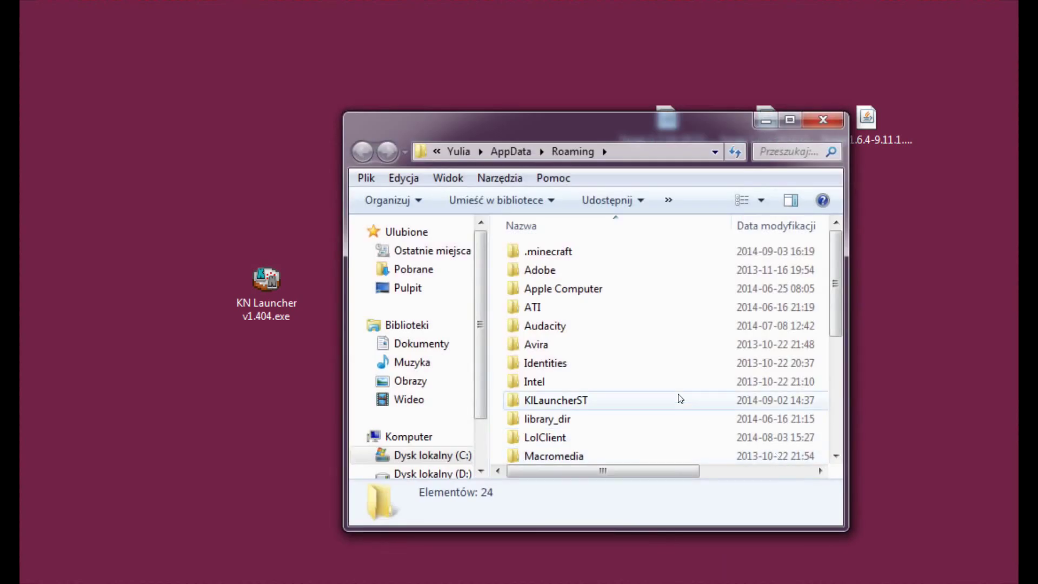
double_click(535, 246)
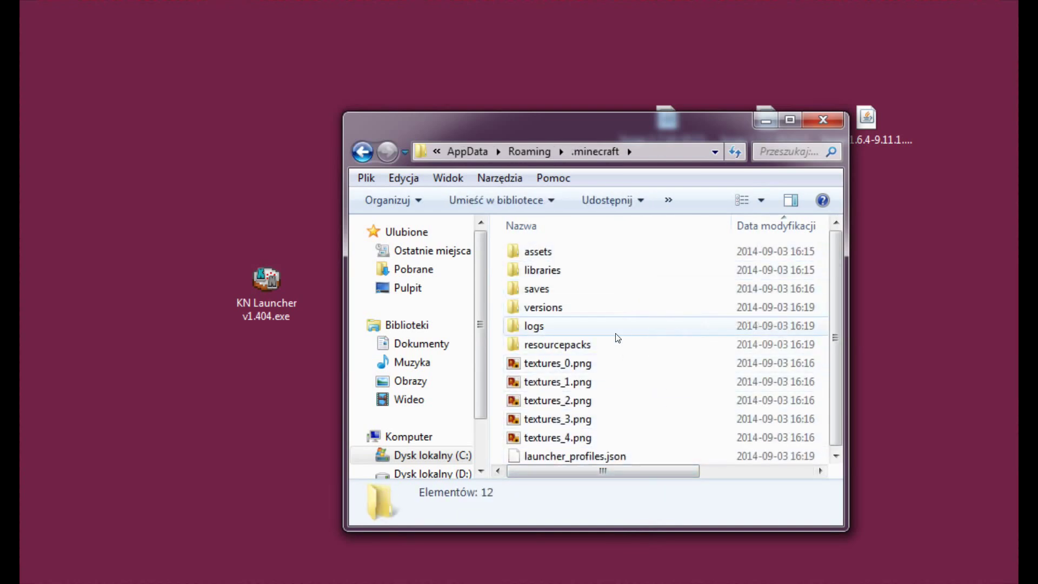
double_click(546, 312)
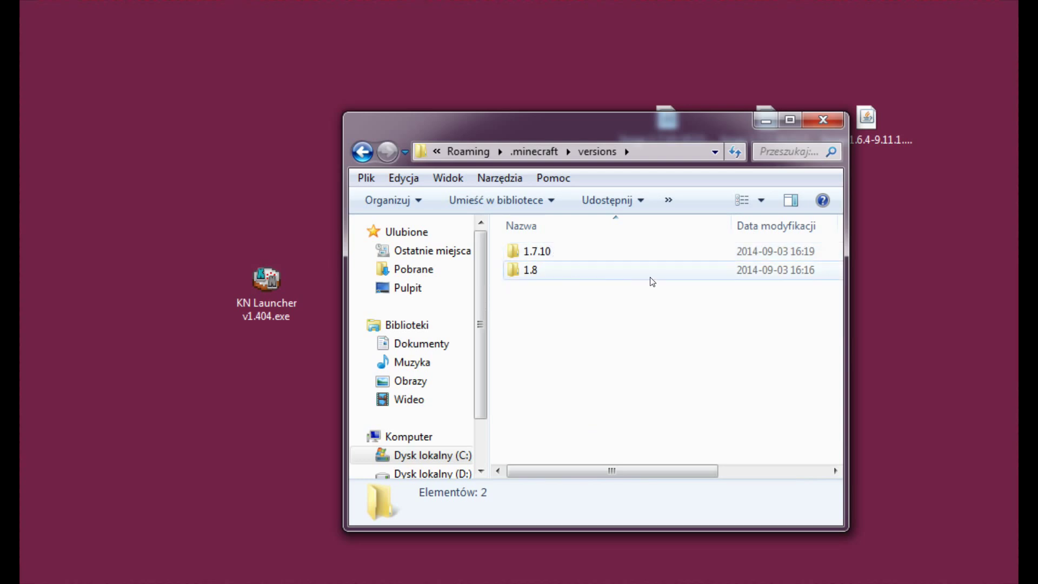
left_click(836, 122)
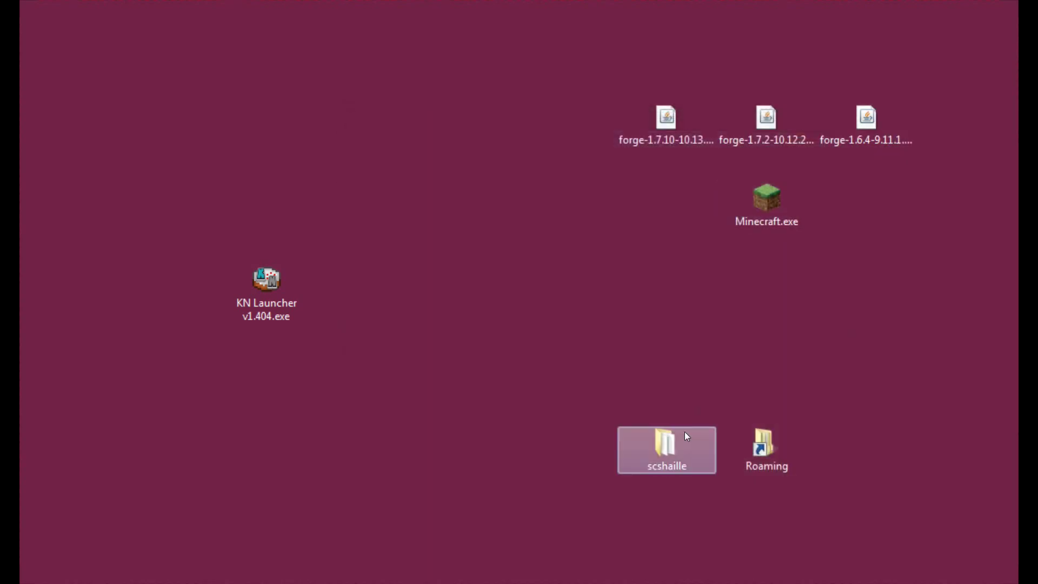